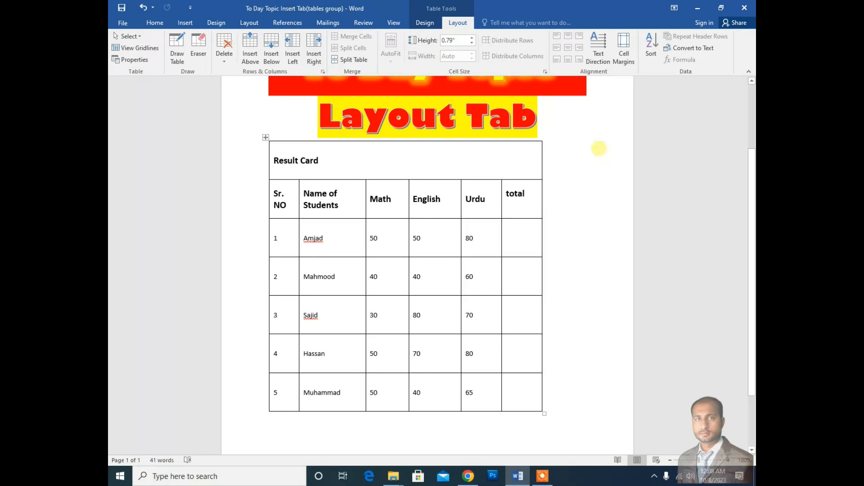
left_click(543, 476)
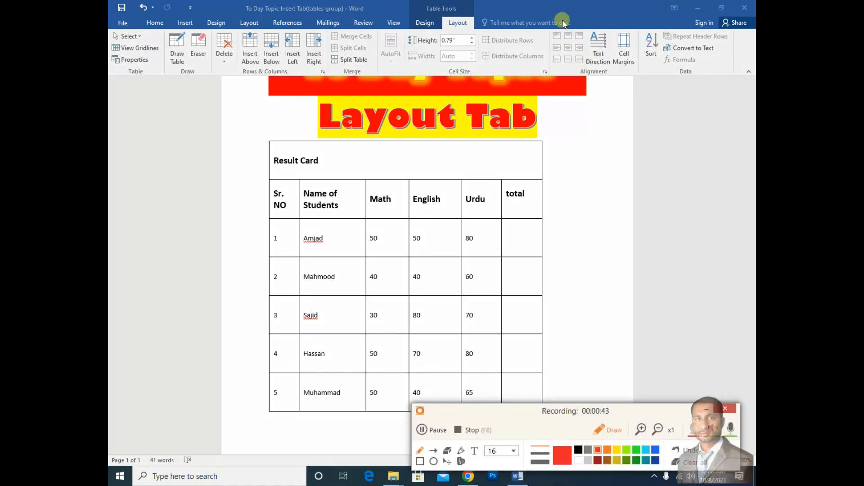
mouse_move(549, 29)
left_mouse_down()
mouse_move(551, 70)
mouse_move(605, 84)
mouse_move(648, 67)
mouse_move(630, 20)
mouse_move(559, 23)
mouse_move(547, 34)
left_mouse_up()
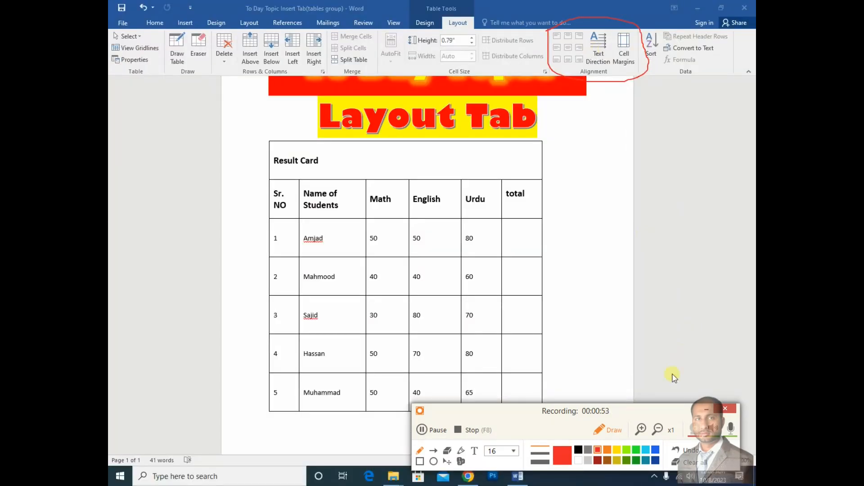
left_click(701, 466)
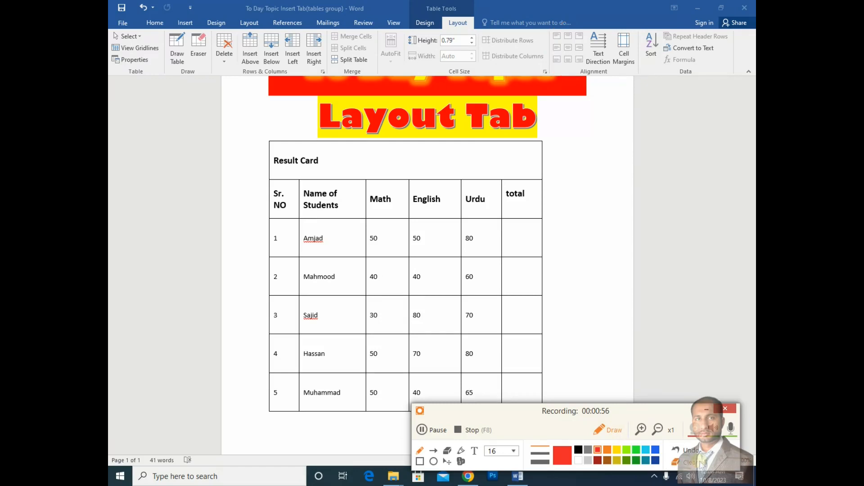
left_click(706, 408)
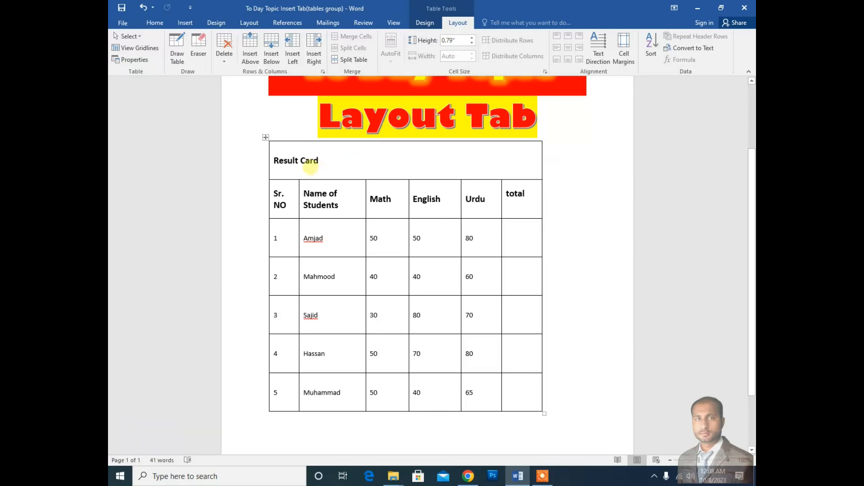
Align the text in all table cells except the total column to the top left.
left_click(310, 165)
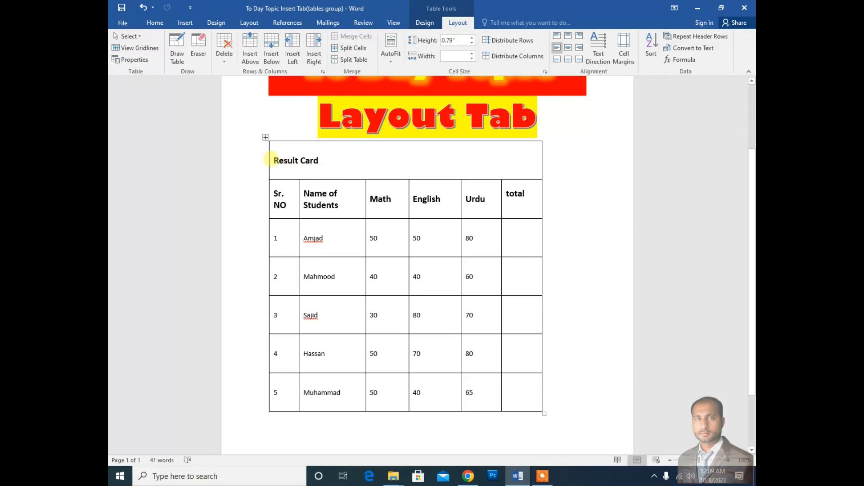
left_click_drag(278, 160, 481, 398)
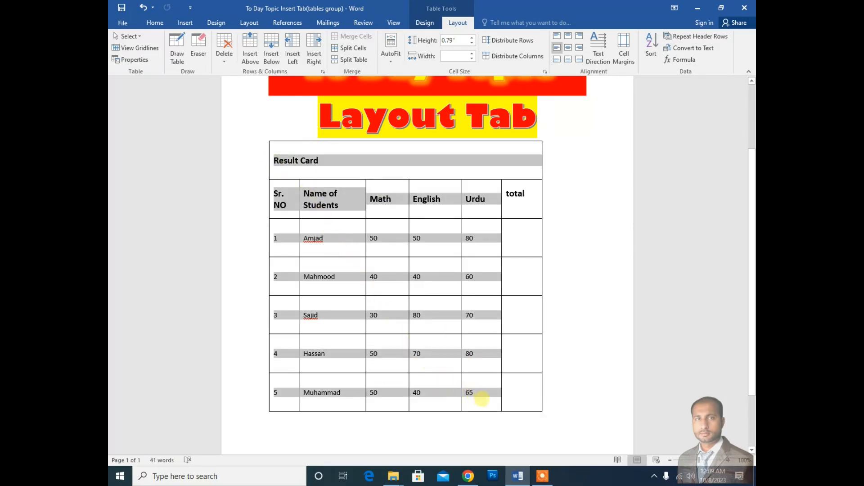
left_click(558, 37)
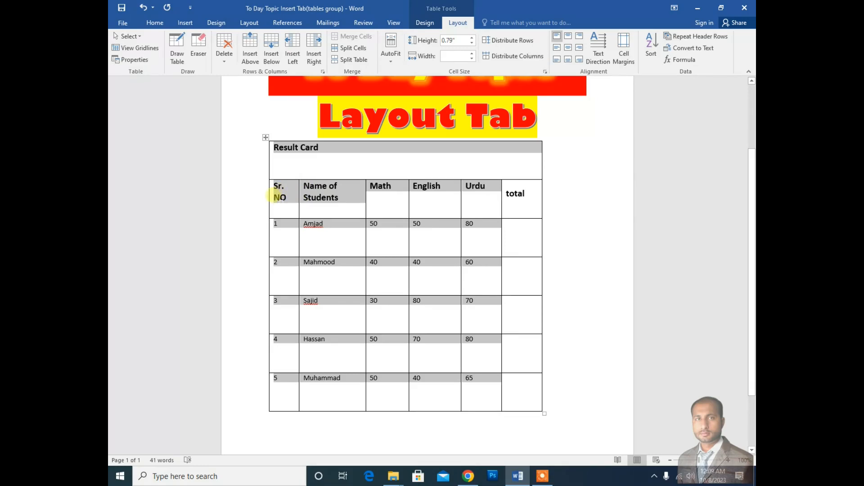
Select the table cells except the total column and align their text top centre, ending with top right.
left_click(273, 193)
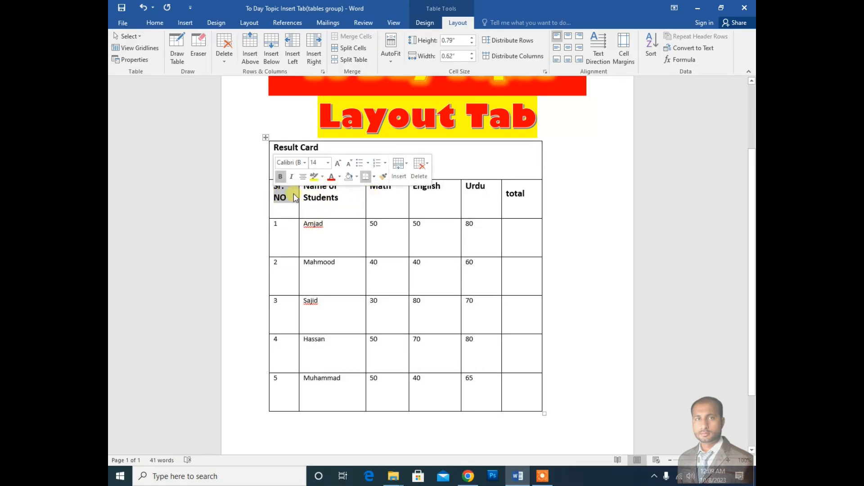
left_click_drag(280, 148, 488, 400)
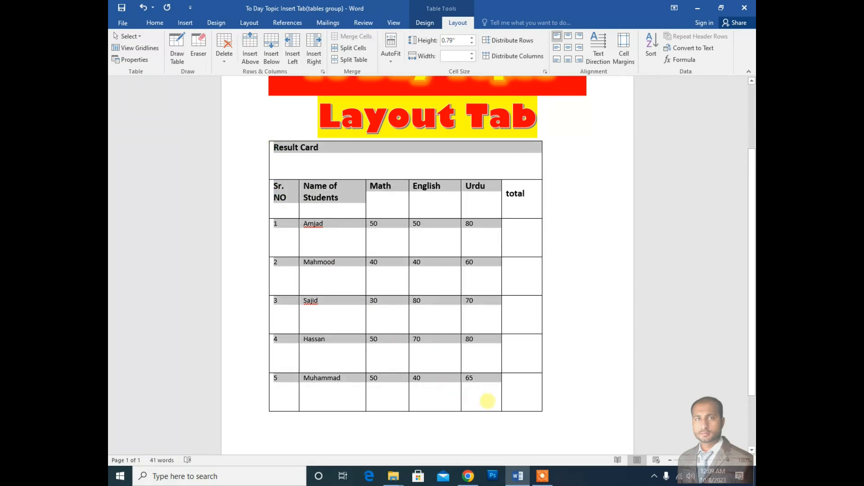
left_click(568, 38)
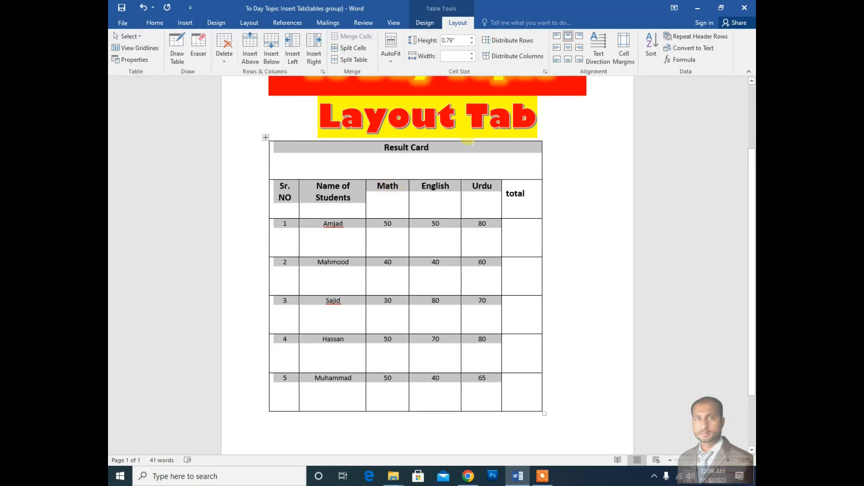
left_click(580, 41)
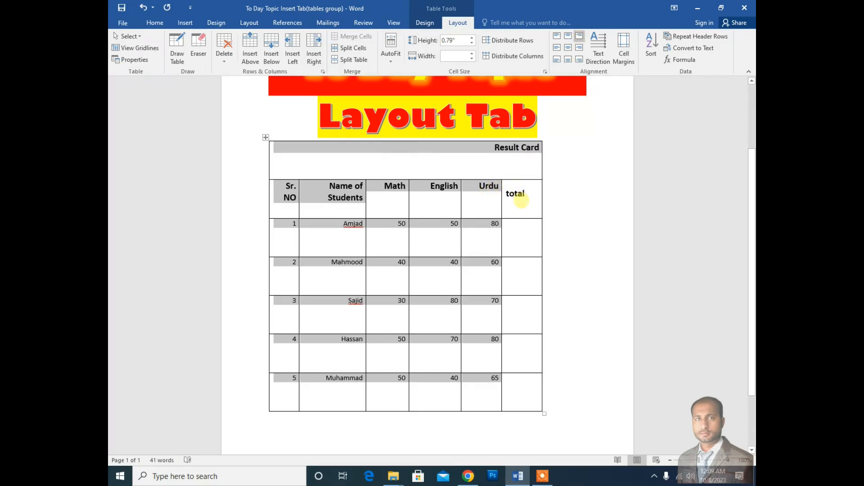
Select the table cells except the Sr. NO column and try centre-left, centre and centre-right alignment on them.
left_click(376, 168)
left_click_drag(276, 149, 523, 394)
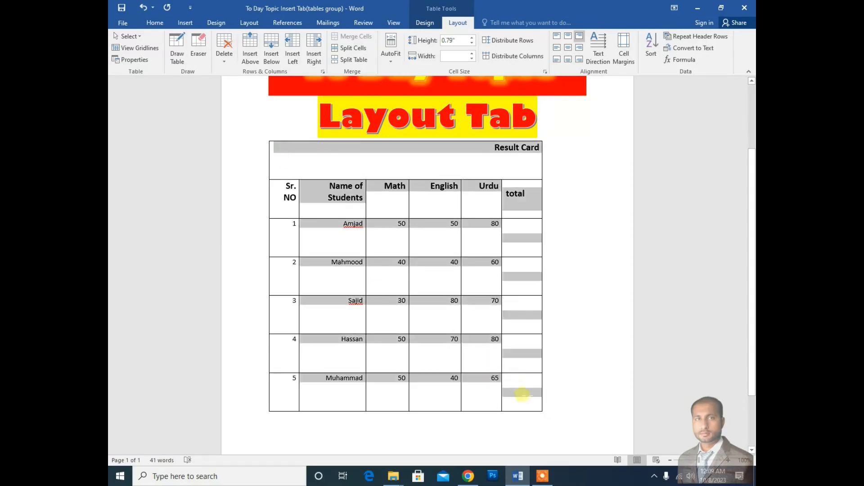
left_click(557, 48)
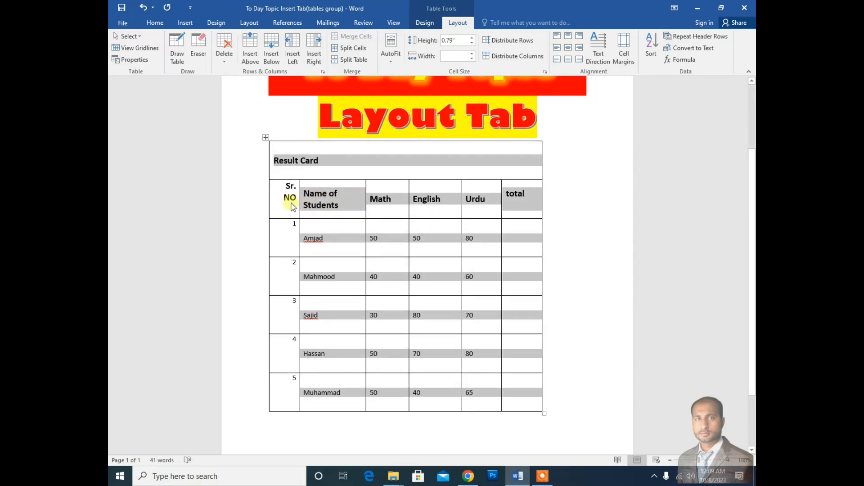
left_click(569, 48)
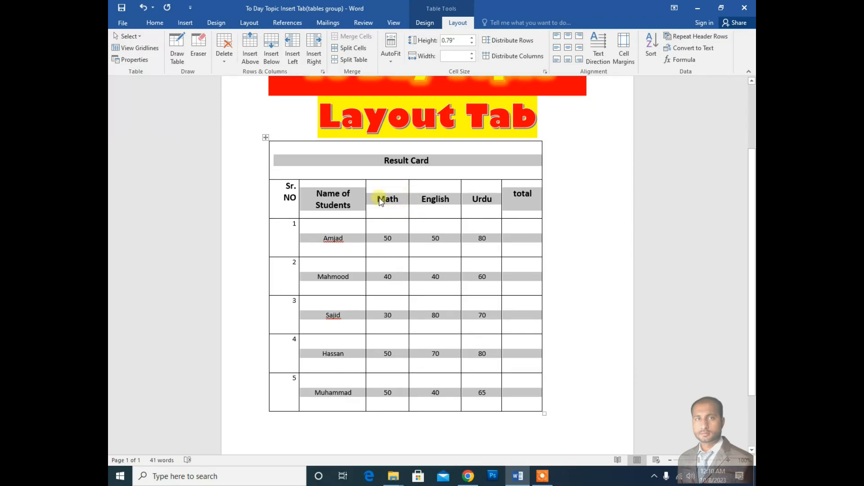
left_click(579, 50)
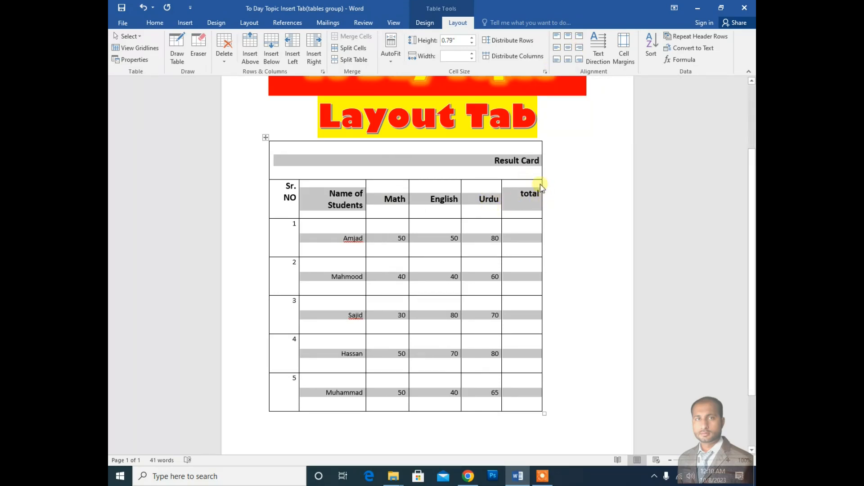
Try the three bottom alignments on the selected cells and finish by centring the text both horizontally and vertically.
left_click(558, 60)
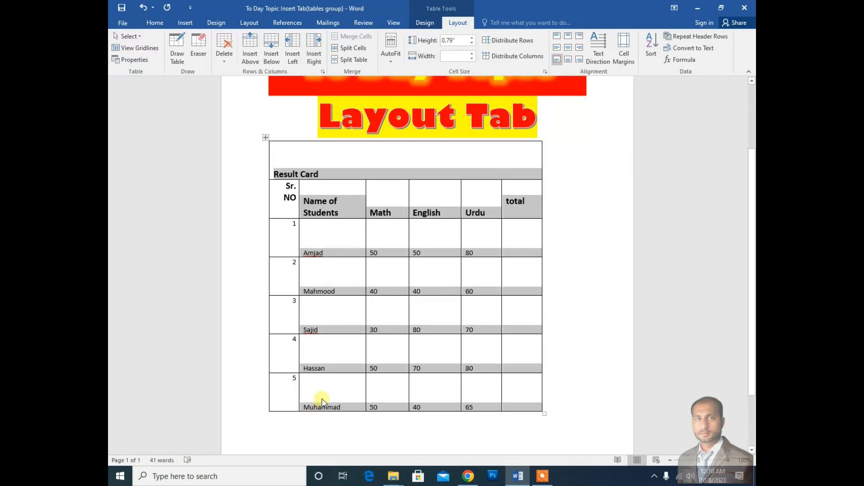
left_click(569, 60)
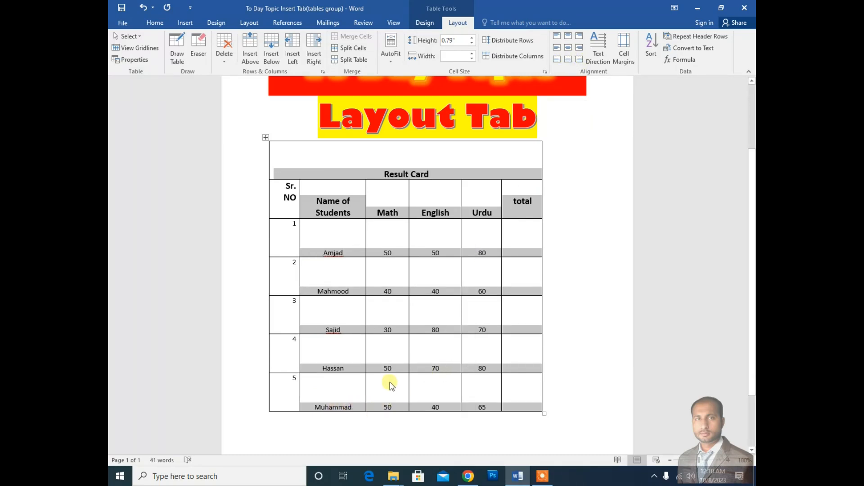
left_click(579, 60)
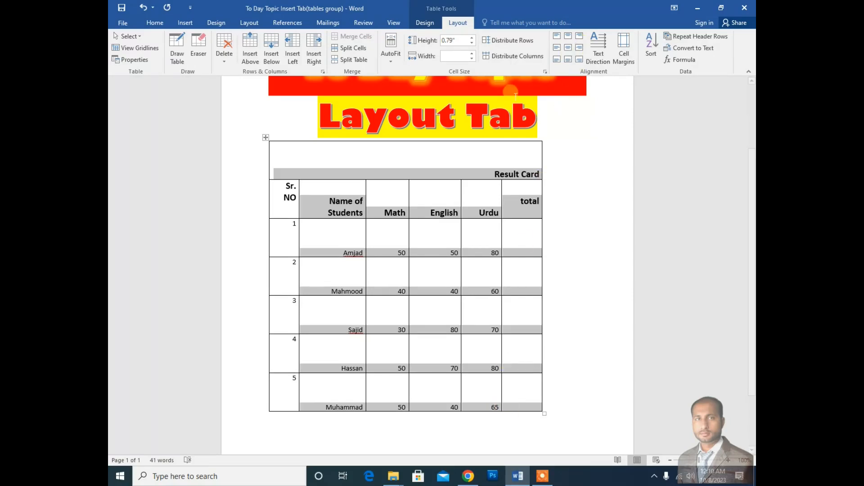
left_click(571, 47)
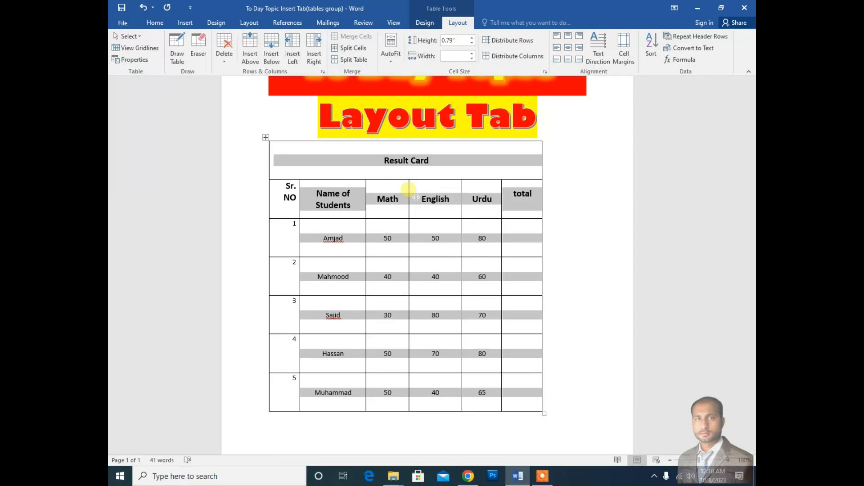
Cycle the text direction of the selected cells through the vertical orientations and back to horizontal.
left_click(599, 48)
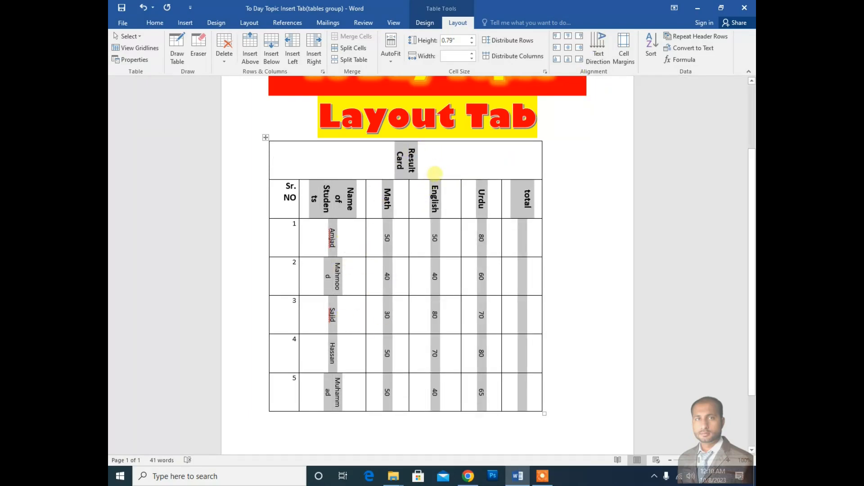
left_click(602, 51)
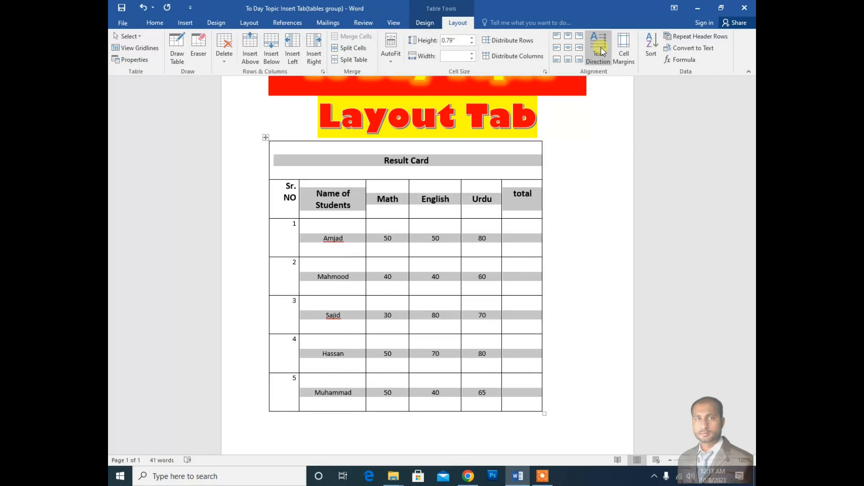
left_click(602, 50)
left_click(601, 50)
left_click(601, 51)
Rotate the text of the Result Card row and the column heading row to vertical, and undo the rotation.
left_click(436, 180)
left_click_drag(288, 153, 509, 211)
left_click(598, 50)
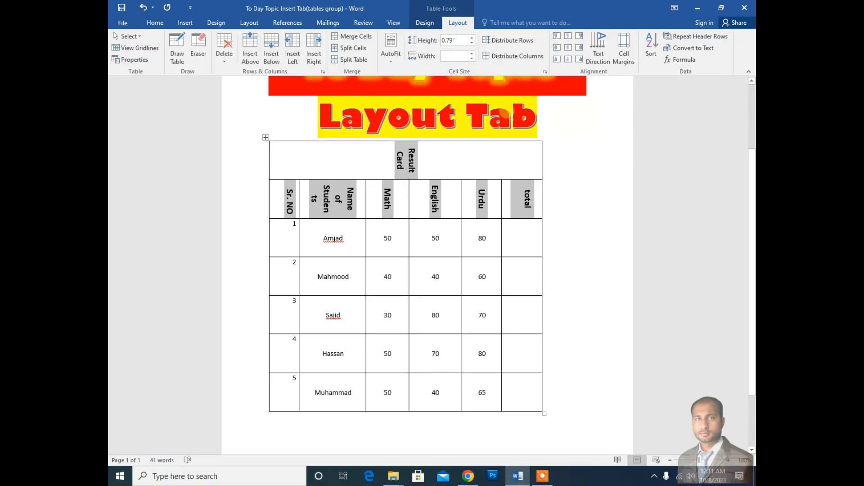
key("ctrl+z")
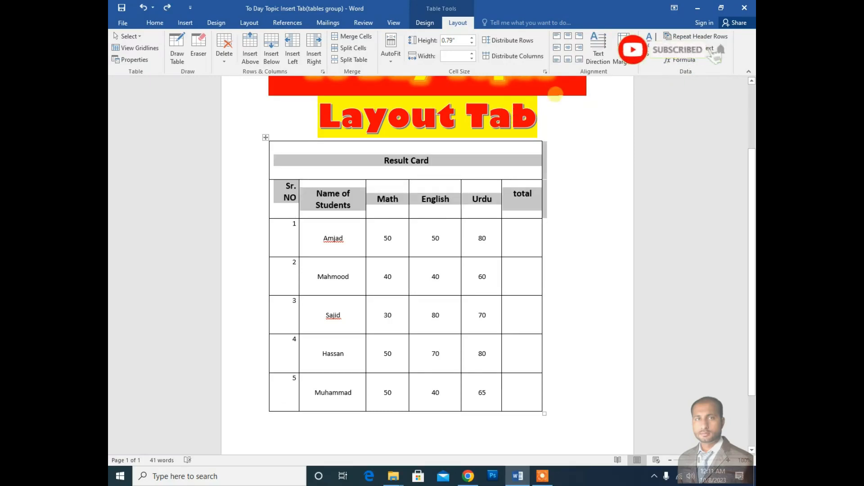
Examine the default cell margin and spacing options for the whole table and close them without changes.
left_click(407, 198)
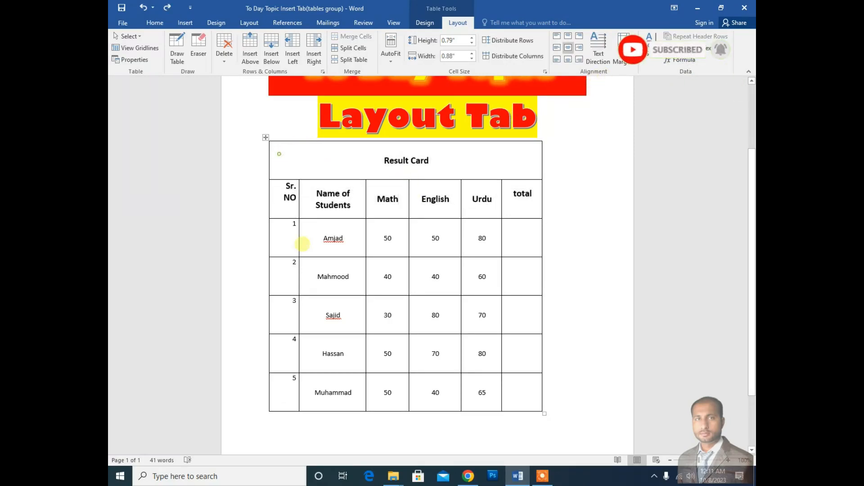
left_click_drag(280, 154, 516, 406)
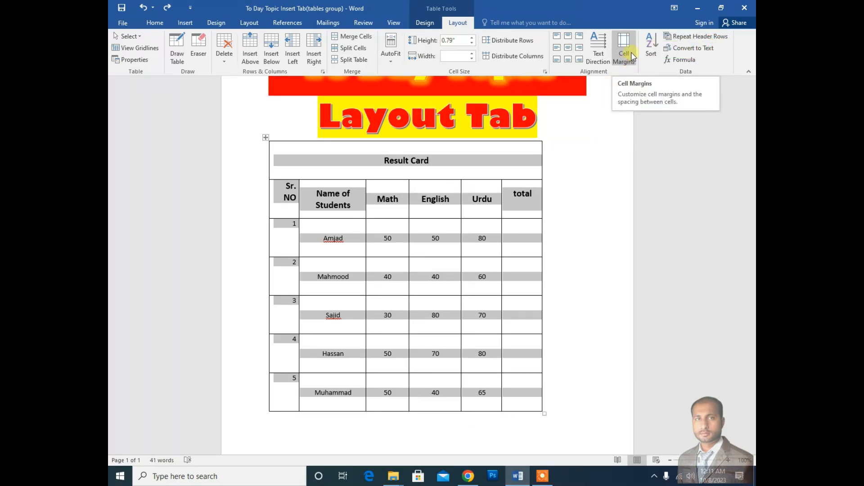
left_click(624, 53)
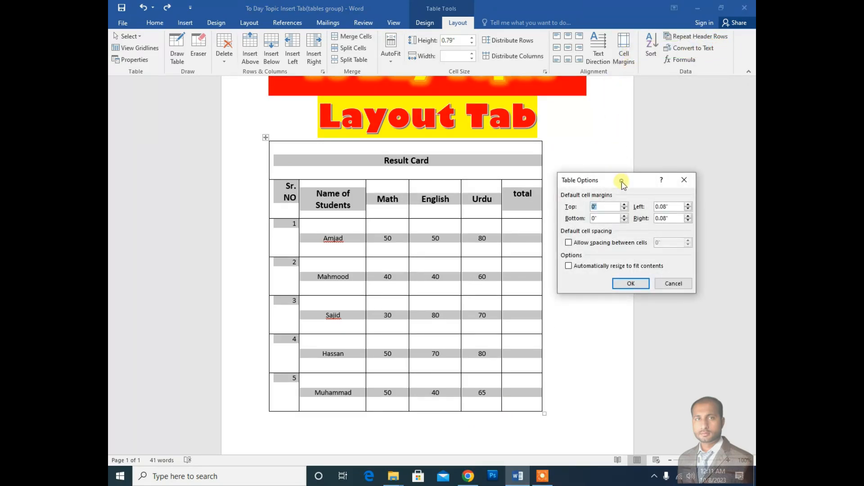
left_click_drag(623, 184, 614, 172)
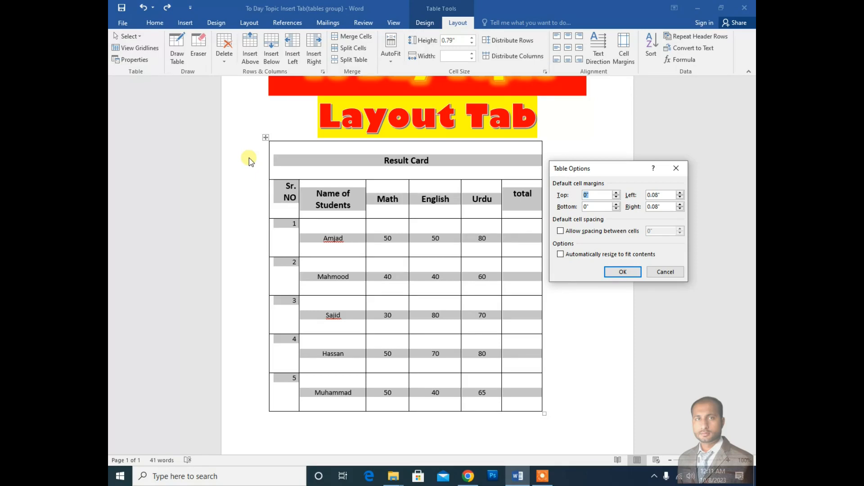
left_click(666, 271)
Show the ruler and look over the page margins along the document.
scroll(658, 270, "up", 4)
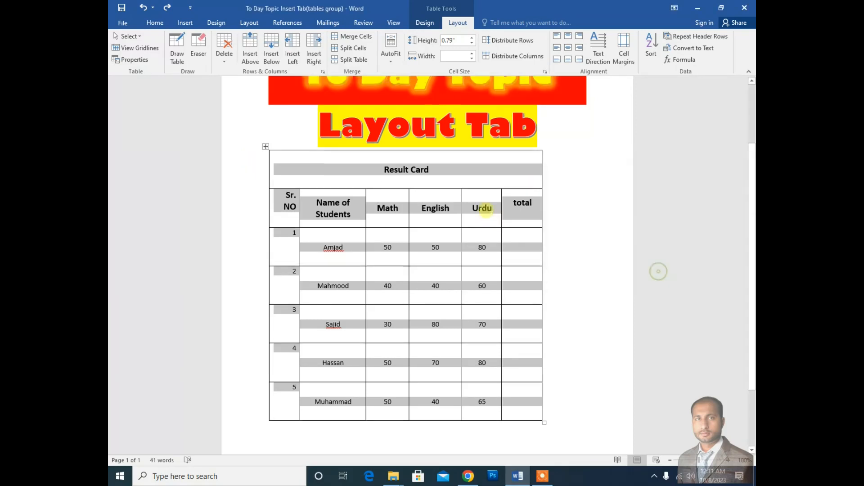
left_click(380, 93)
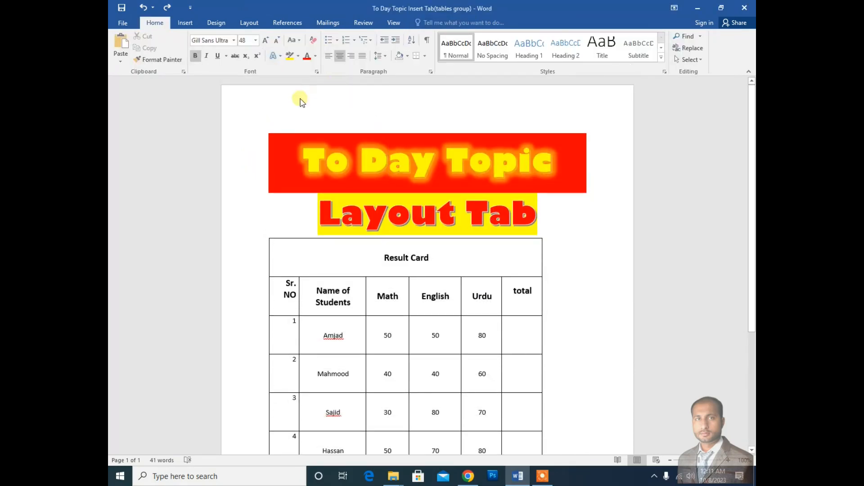
left_click(393, 23)
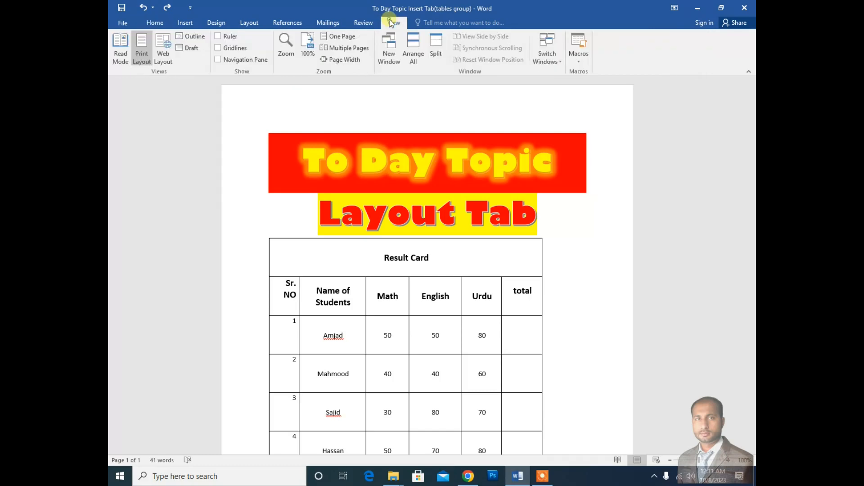
left_click(218, 36)
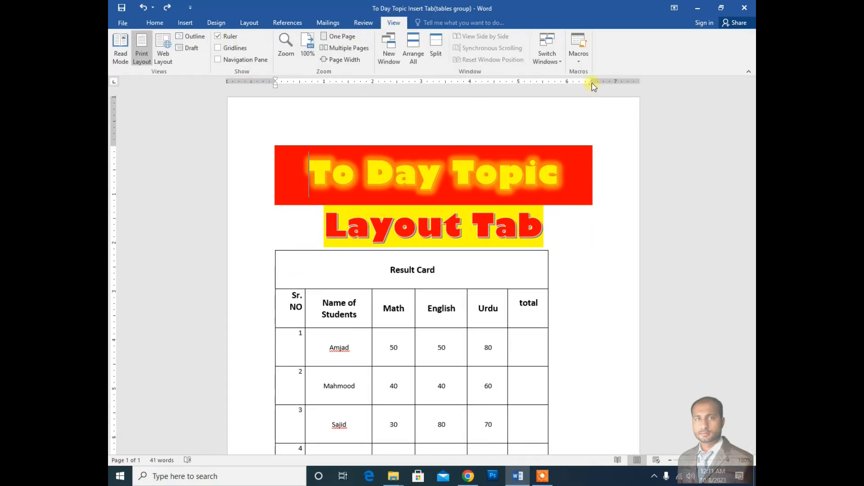
scroll(546, 299, "down", 5)
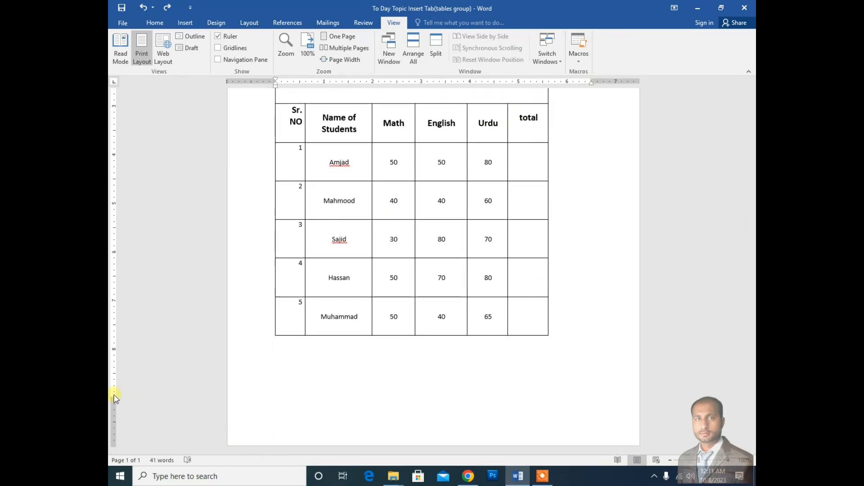
scroll(439, 328, "up", 5)
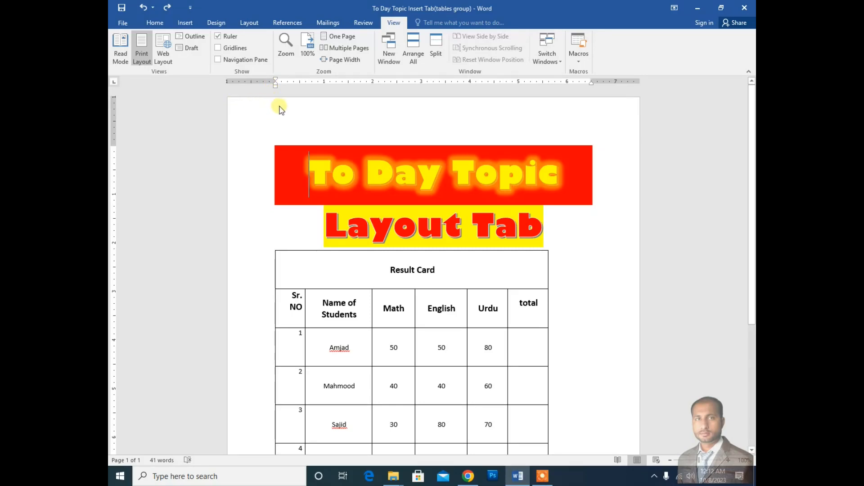
Review the default cell margin and spacing settings for the whole Result Card table and close them without changes.
scroll(433, 180, "down", 3)
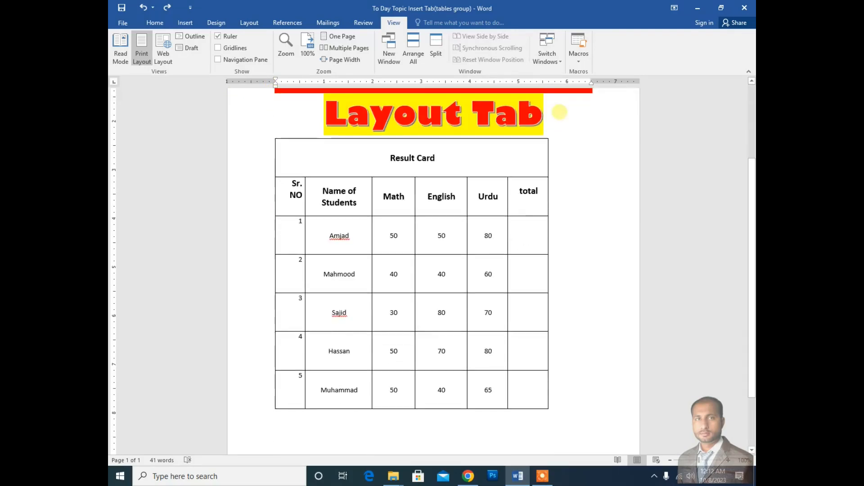
left_click_drag(292, 145, 543, 398)
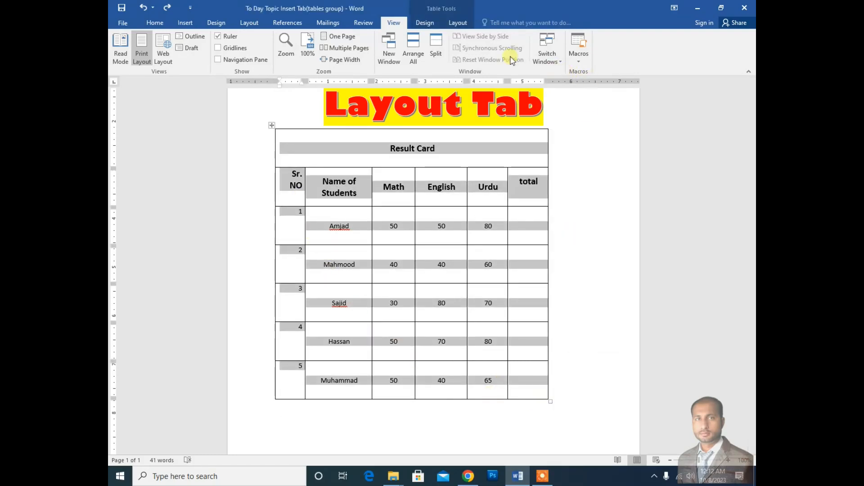
left_click(454, 24)
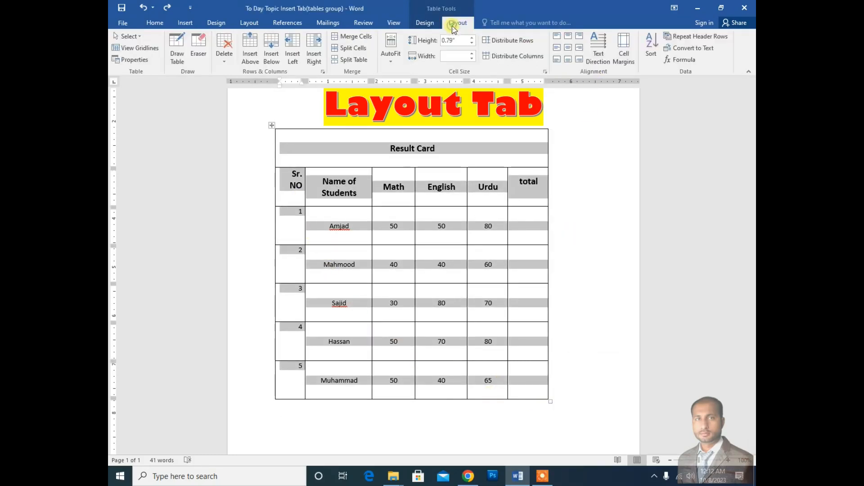
left_click(624, 51)
left_click_drag(620, 168, 624, 206)
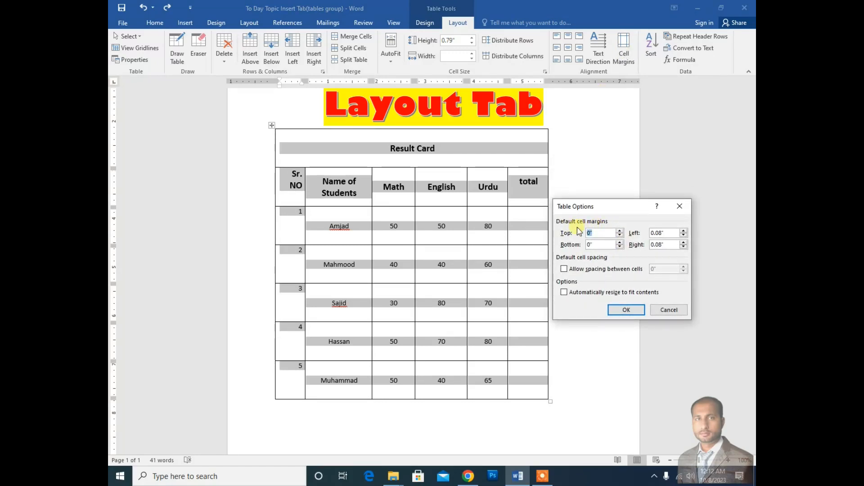
left_click(593, 233)
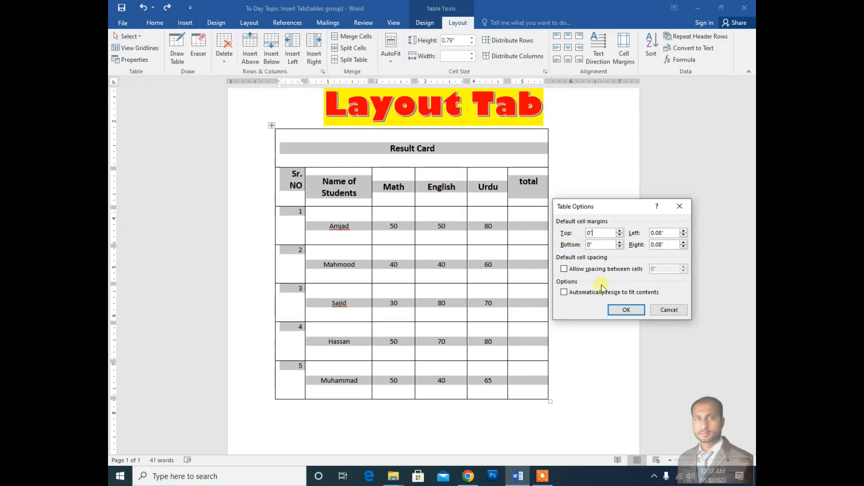
left_click(667, 310)
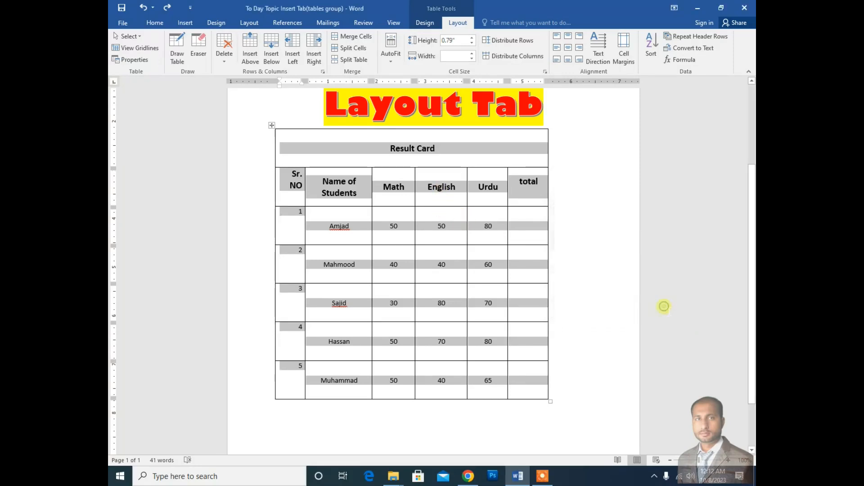
Align all cells of the Result Card table center left and set the table's default left cell margin to 0".
left_click(558, 48)
left_click(357, 218)
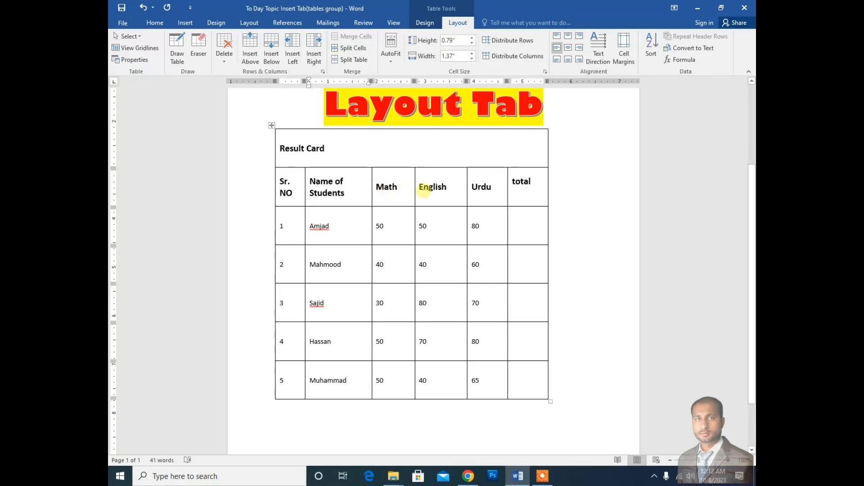
mouse_move(275, 145)
left_mouse_down()
mouse_move(384, 303)
mouse_move(519, 391)
left_mouse_up()
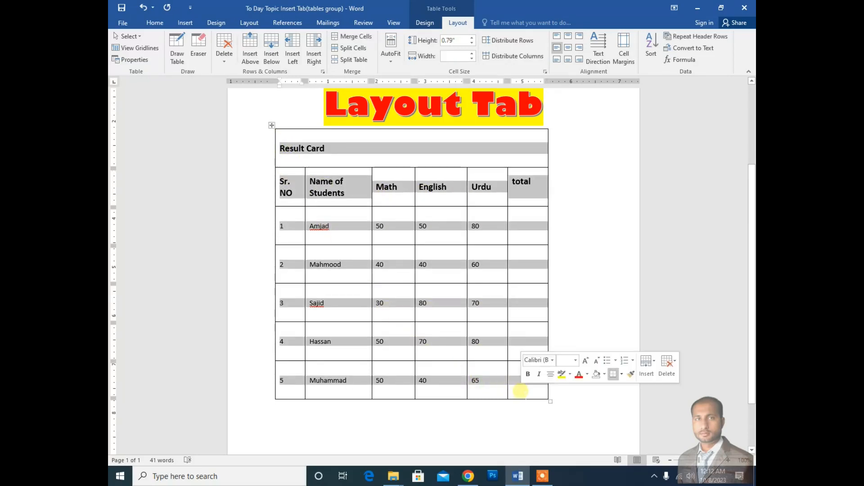
left_click(624, 49)
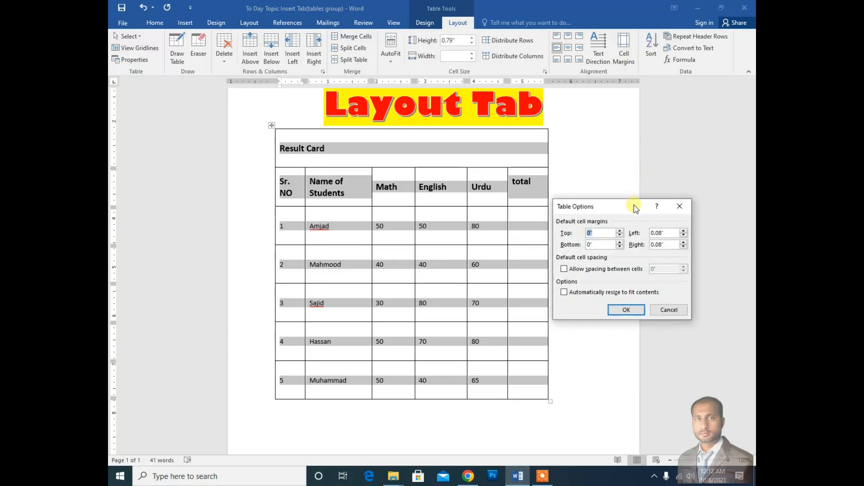
left_click_drag(634, 207, 642, 177)
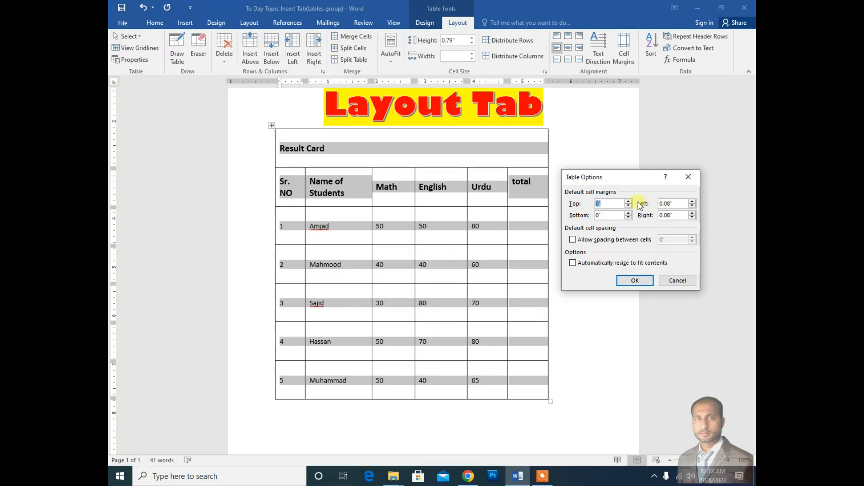
left_click(693, 205)
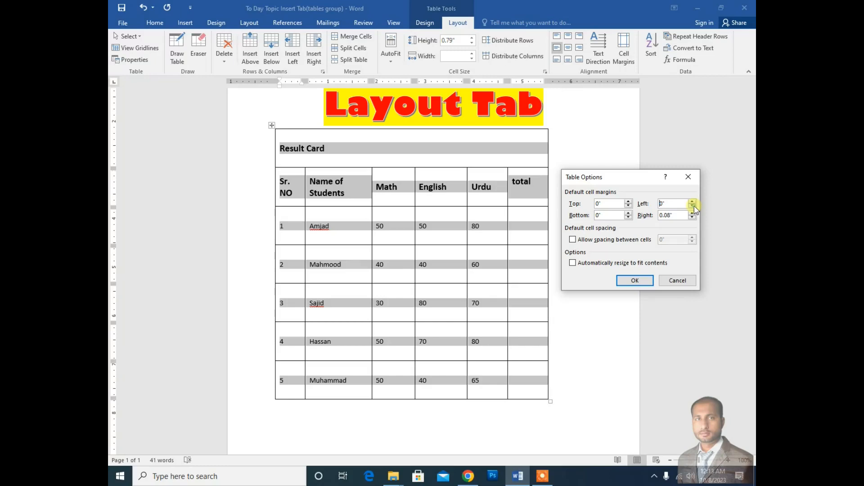
left_click(635, 282)
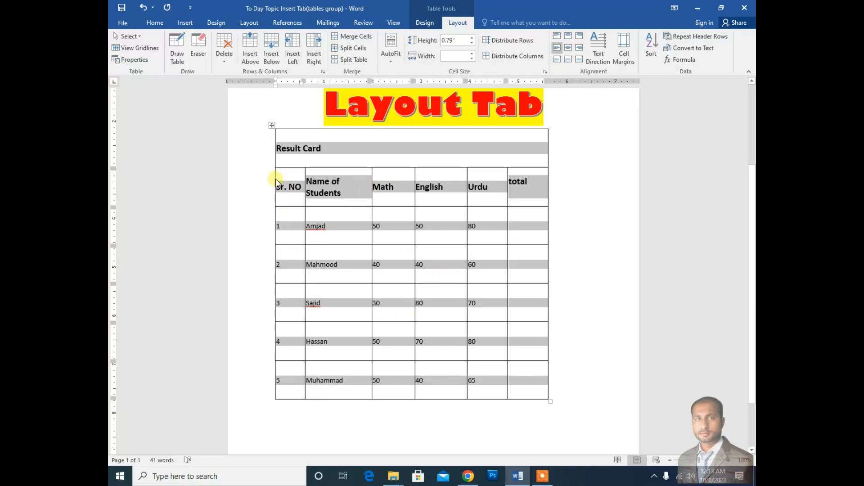
Undo the left cell margin change, check the default cell margins again and deselect the table.
key("ctrl+z")
left_click(625, 61)
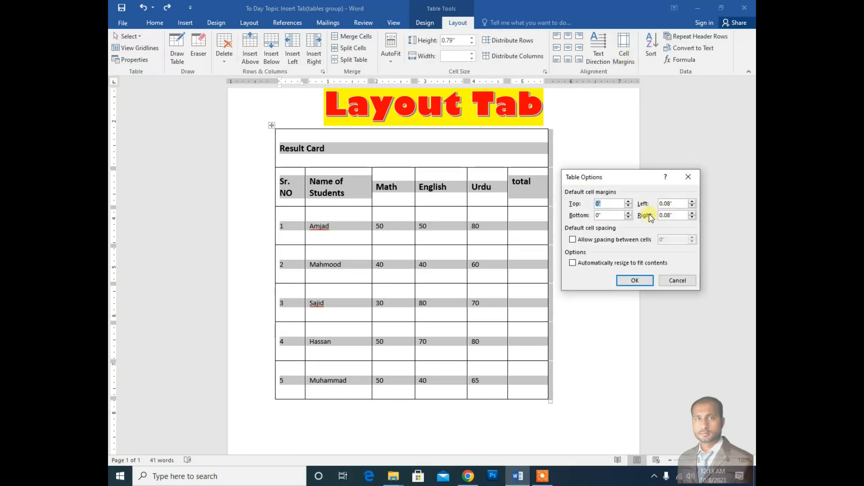
left_click(666, 280)
left_click(540, 192)
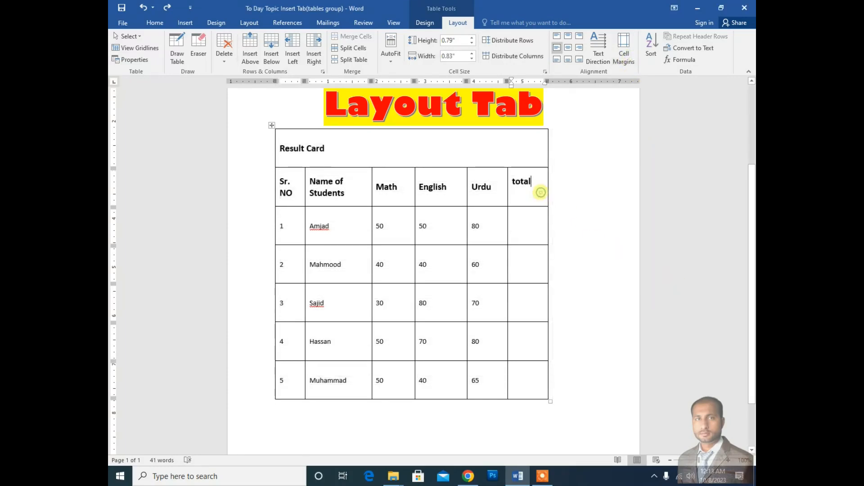
Align the contents of all cells in the Result Card table center right.
left_click_drag(286, 146, 517, 398)
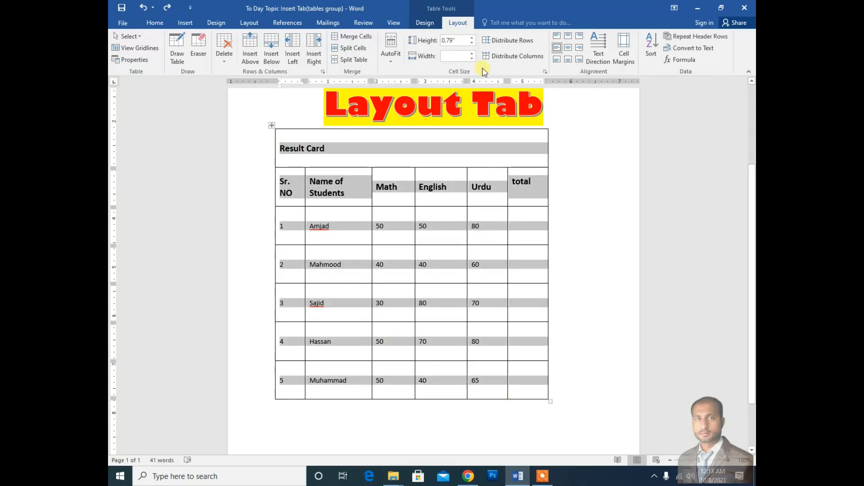
left_click(579, 48)
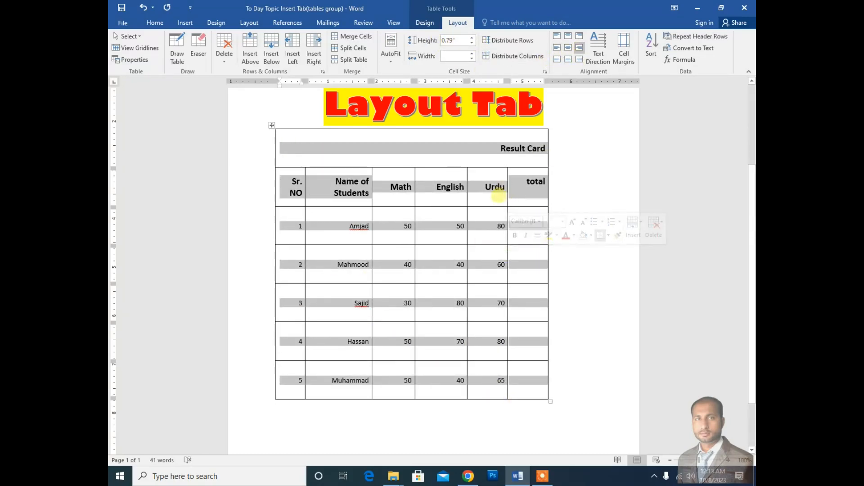
left_click(499, 194)
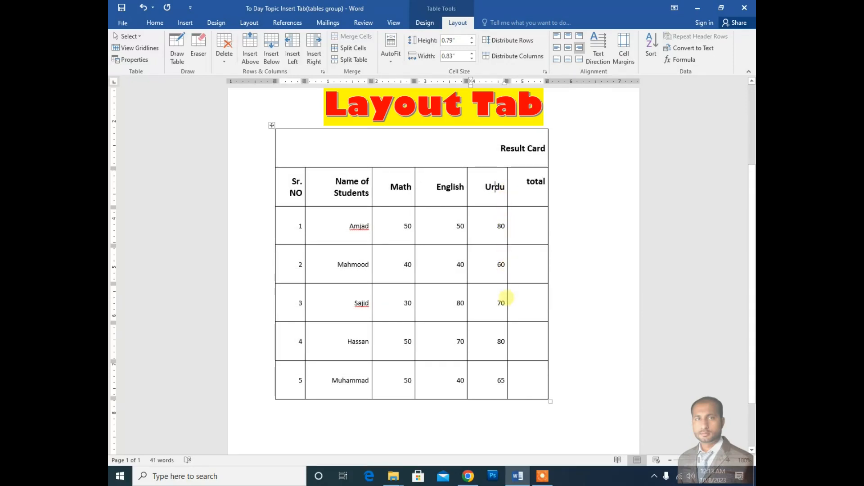
Reduce the table's default right cell margin until the right-aligned text meets the cell borders.
left_click_drag(283, 138, 524, 401)
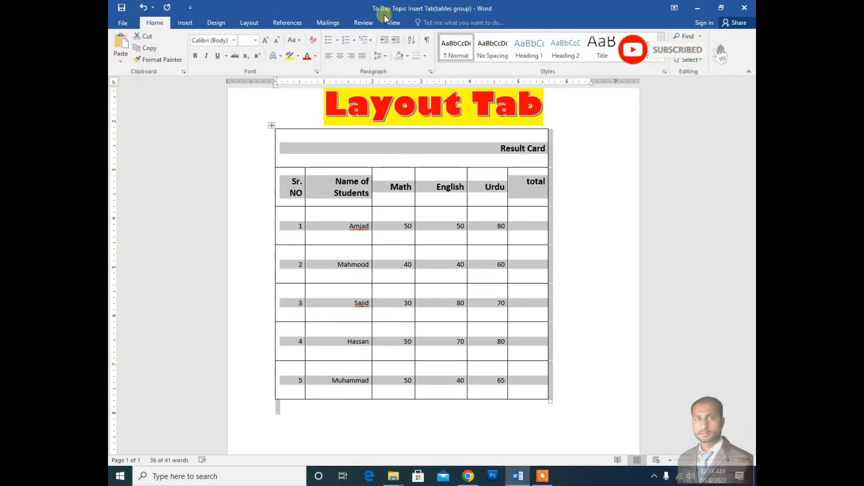
left_click(313, 132)
left_click_drag(313, 132, 517, 392)
left_click(458, 23)
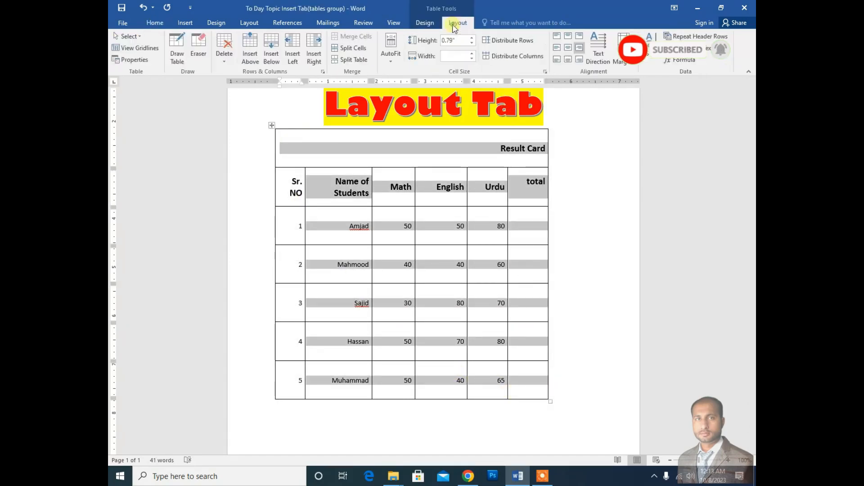
left_click(626, 51)
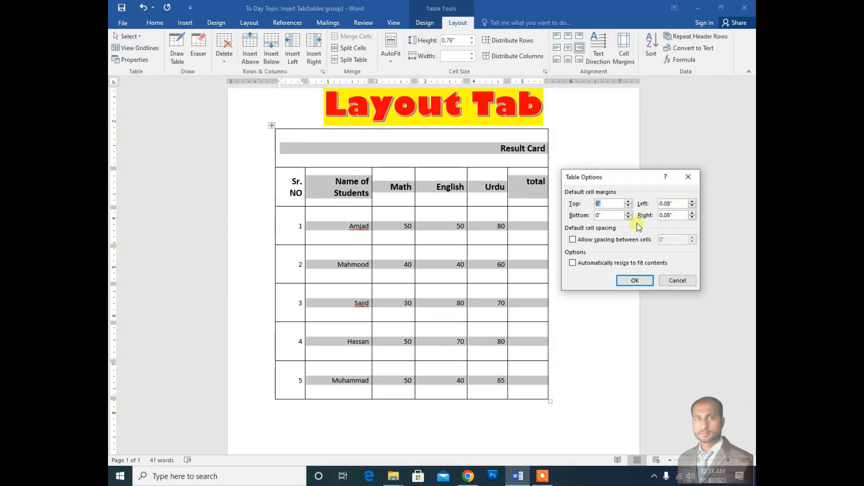
left_click(692, 218)
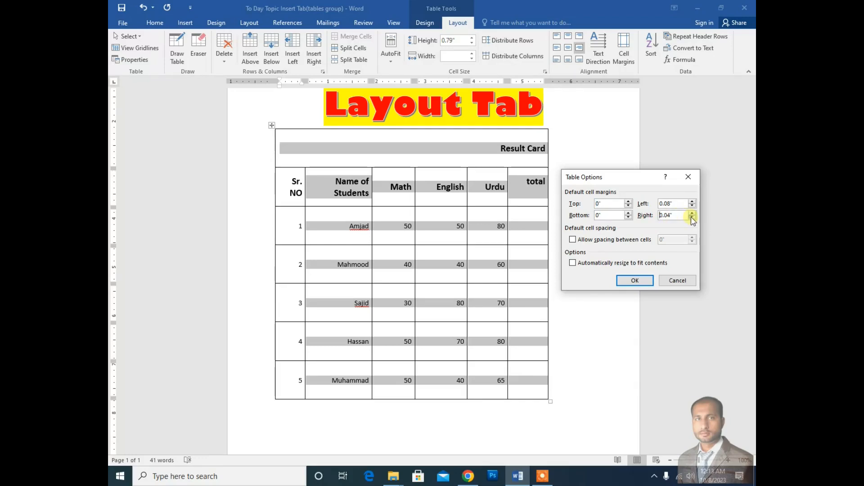
left_click(635, 281)
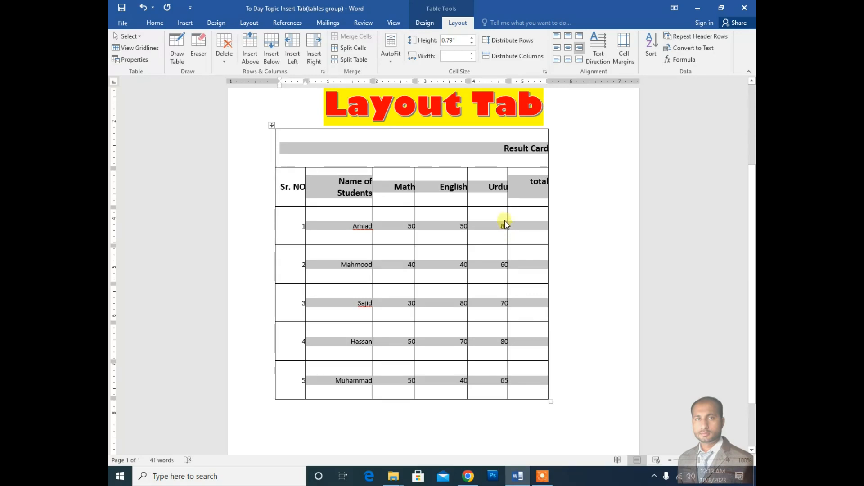
Increase the table's default right cell margin to 0.14".
left_click(624, 50)
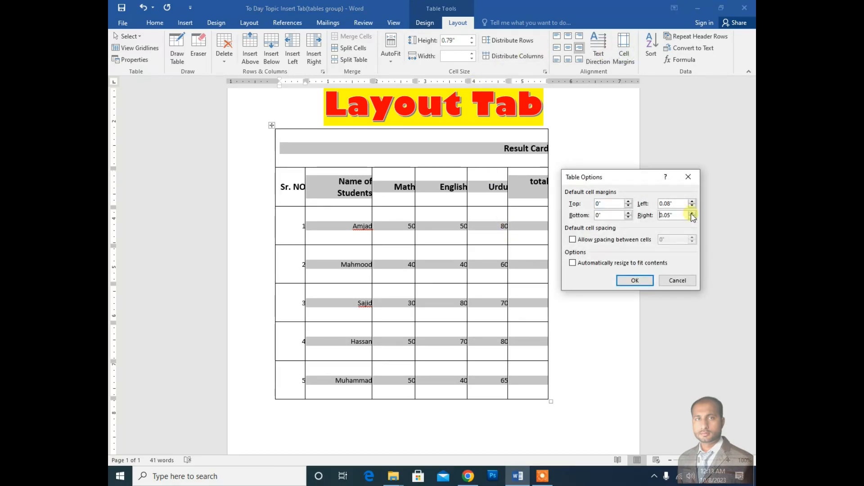
left_click(692, 213)
left_click(692, 213)
left_click(692, 213)
left_click(692, 214)
left_click(635, 280)
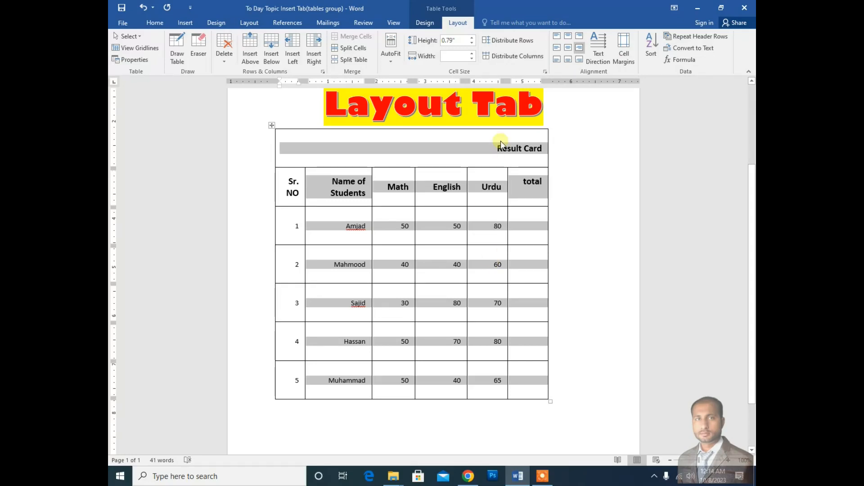
Set the table's default right cell margin back to 0.08".
left_click(622, 53)
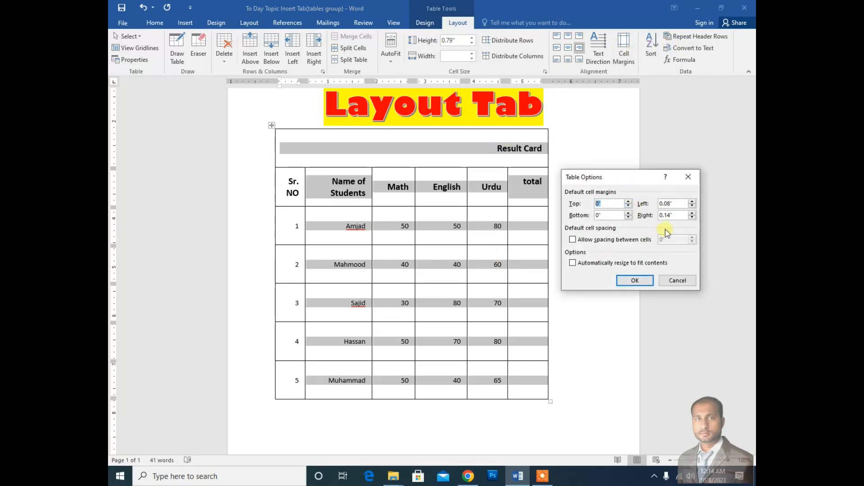
left_click(693, 218)
left_click(692, 218)
left_click(693, 217)
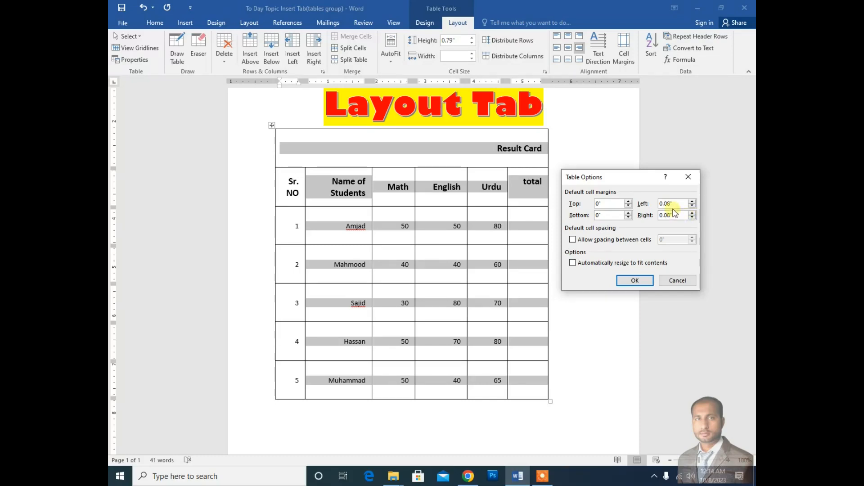
left_click(634, 280)
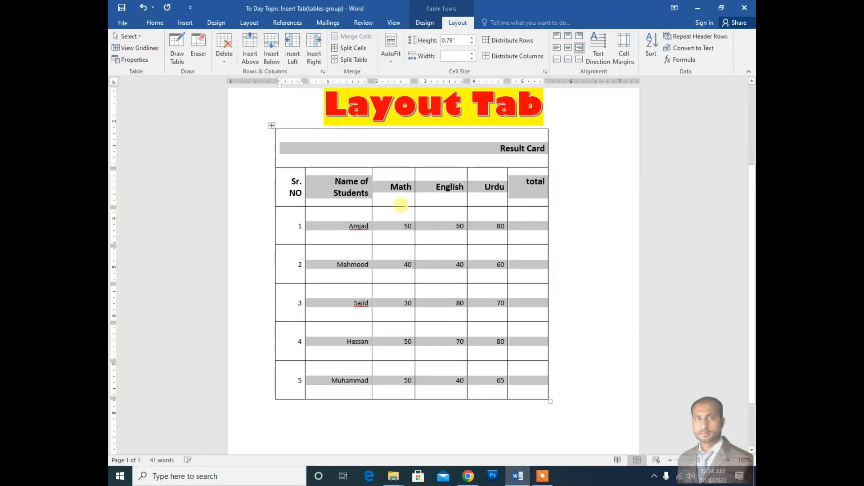
Center the contents of every table cell horizontally and vertically, including the Sr. NO column.
left_click(568, 48)
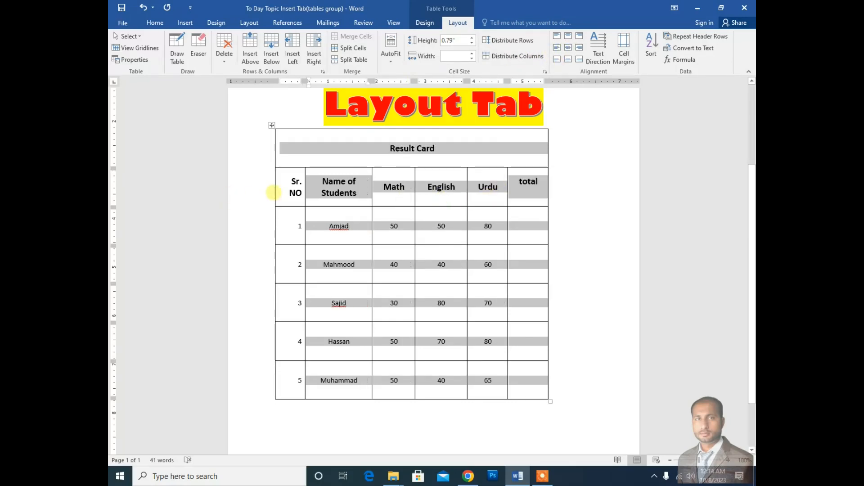
left_click(288, 224)
left_click_drag(293, 146, 499, 402)
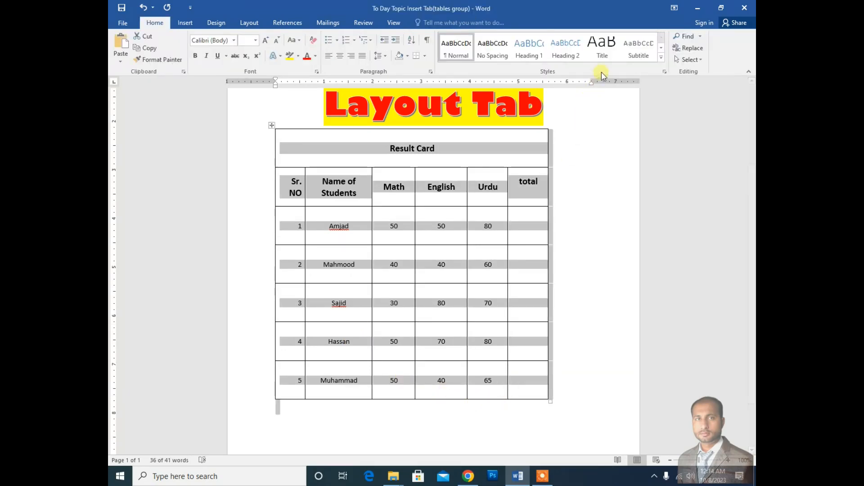
left_click(383, 131)
left_click_drag(281, 139, 515, 386)
left_click(460, 23)
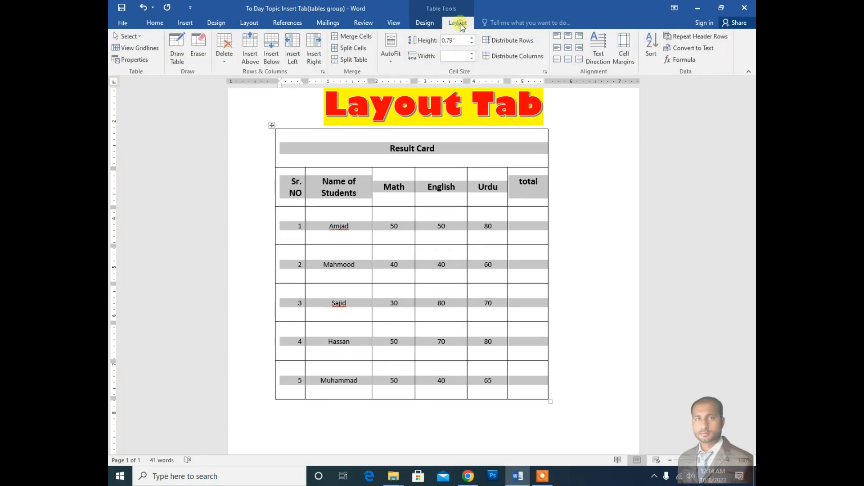
left_click(567, 49)
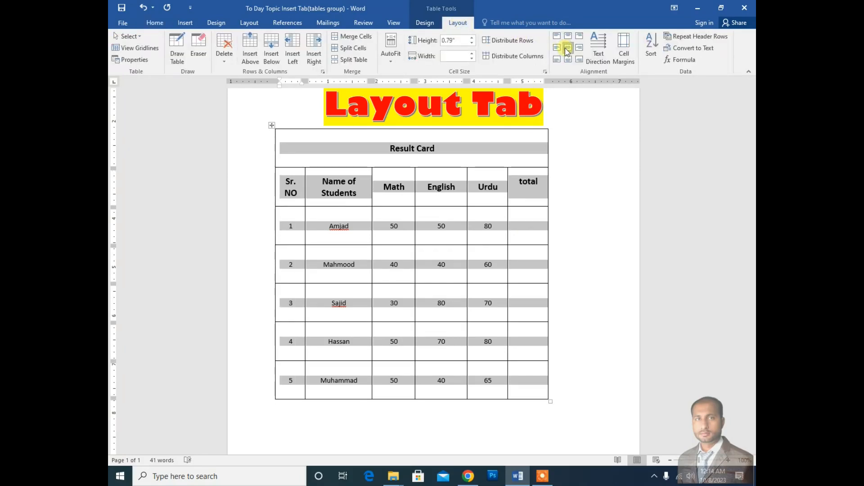
Allow spacing between the cells of the whole table, set it to 0.1", and deselect the table.
left_click(624, 56)
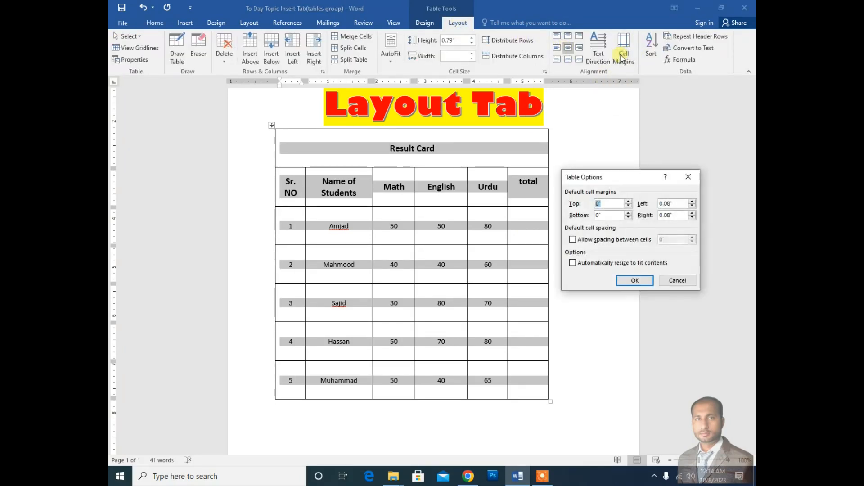
left_click(585, 240)
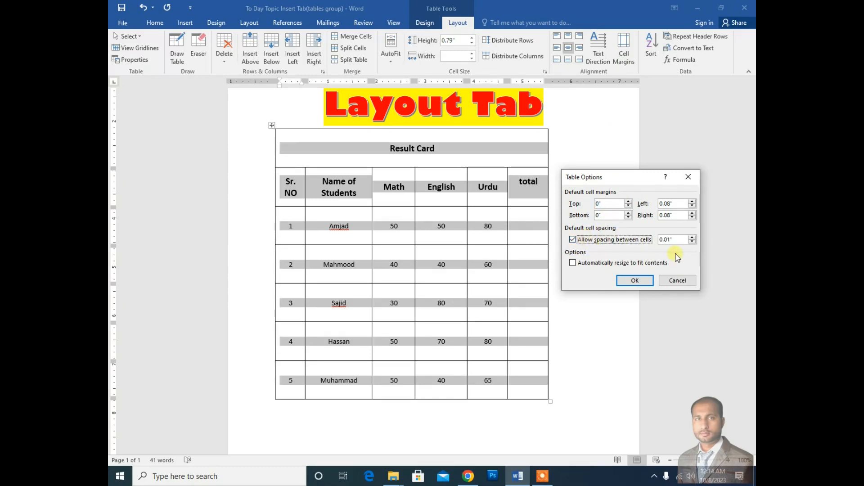
left_click(693, 237)
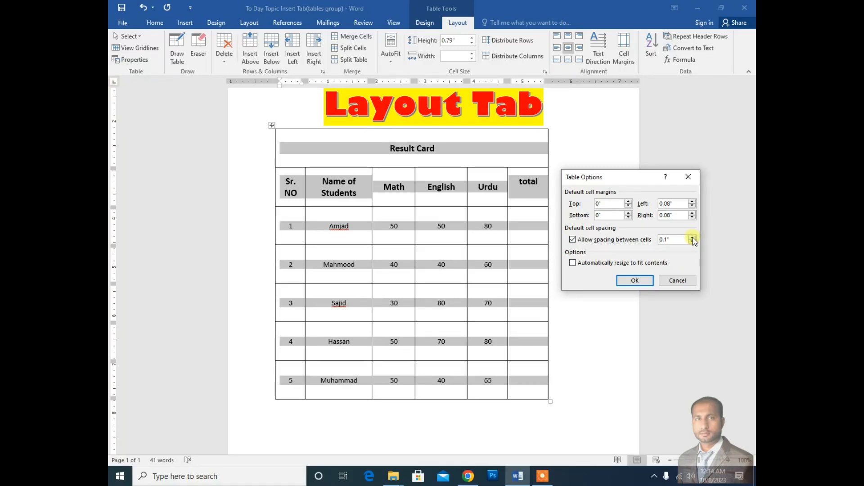
left_click(694, 239)
left_click(635, 281)
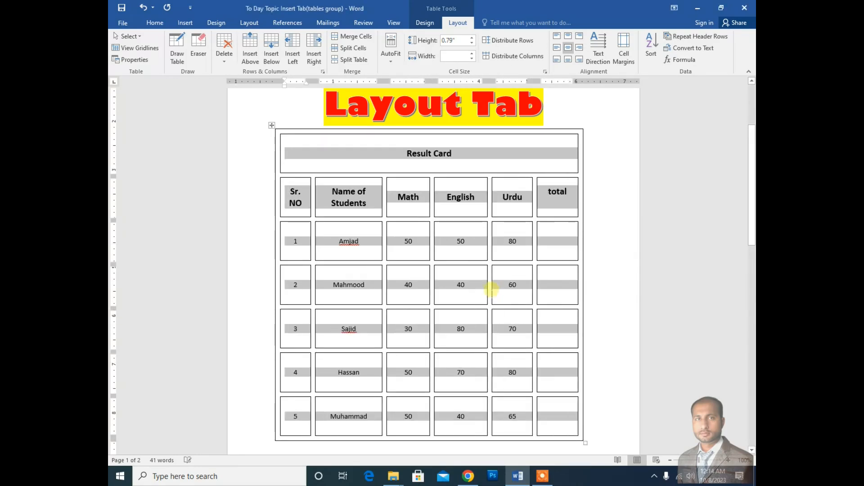
left_click(492, 292)
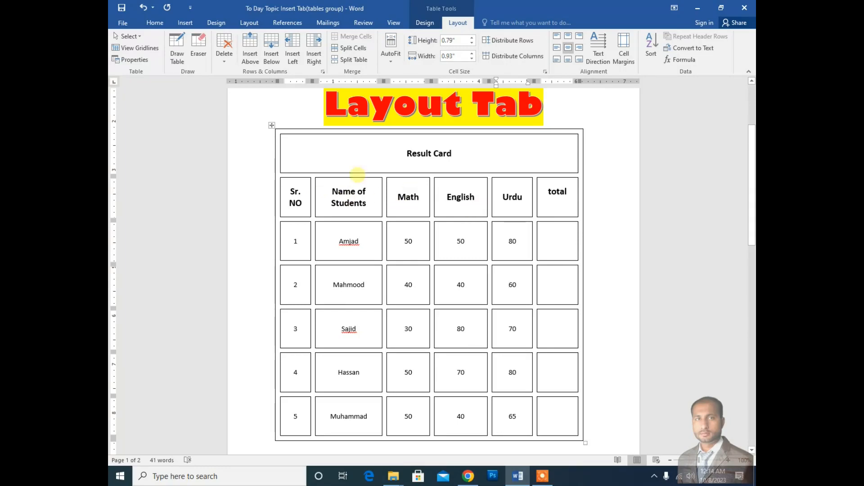
Review the cell spacing and resize options for the whole table, close them without changes and deselect the table.
left_click_drag(290, 144, 557, 442)
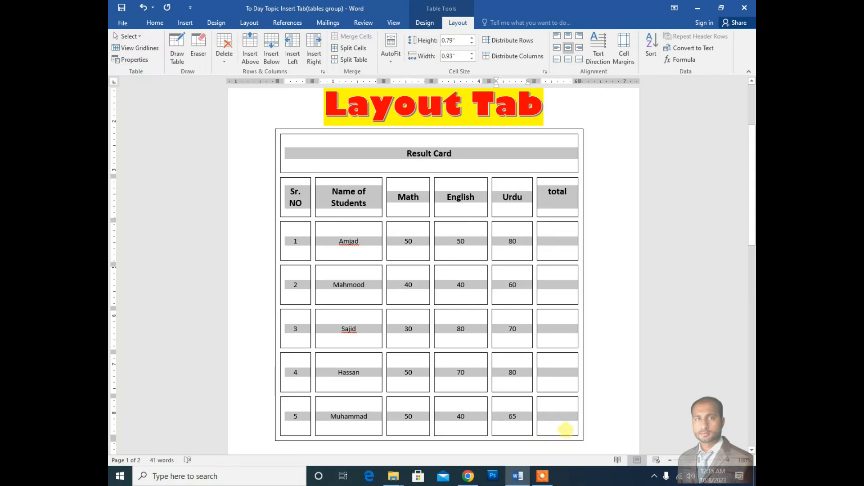
left_click(625, 58)
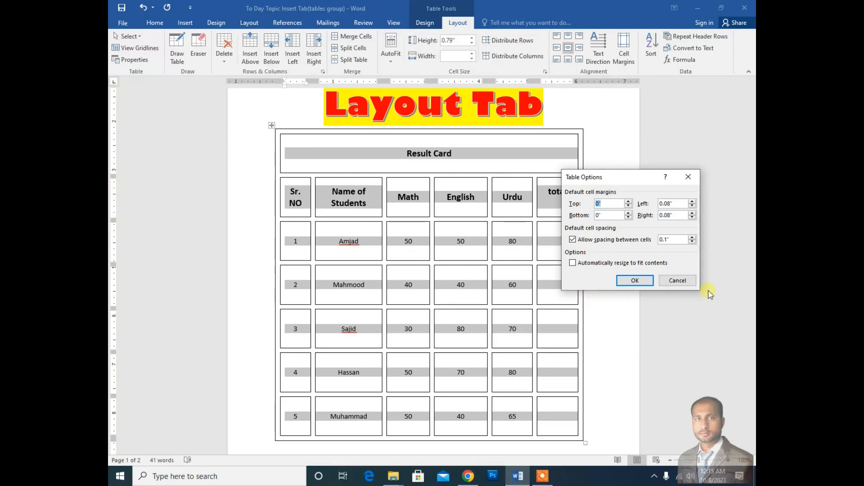
left_click(682, 281)
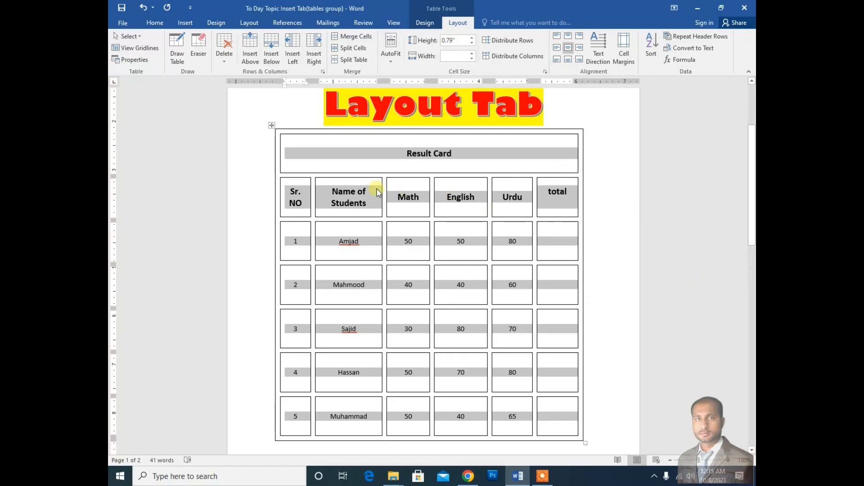
left_click(331, 154)
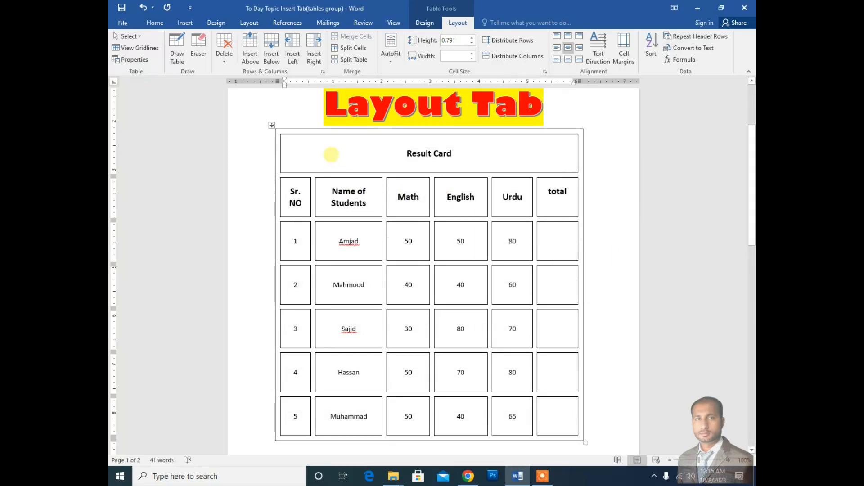